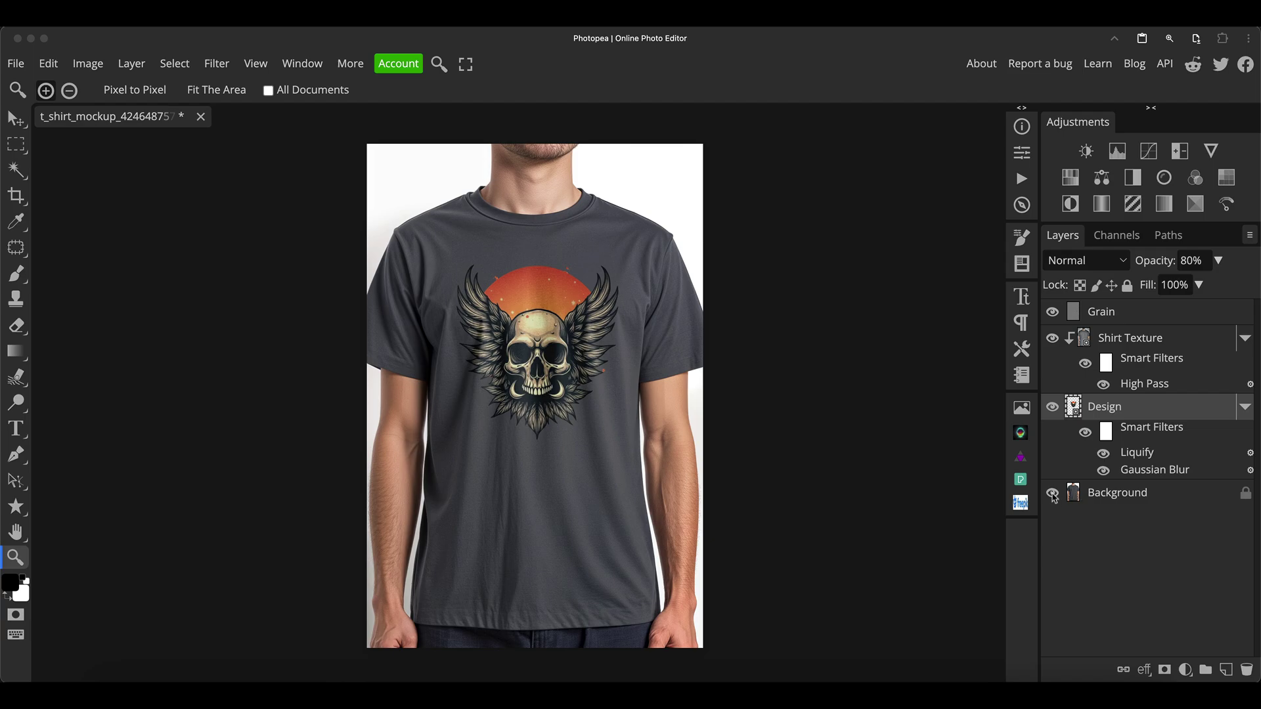
Step: Toggle the Background layer to see the design alone, then zoom in on the shirt print
{"action": "left_click", "coordinate": [1053, 497]}
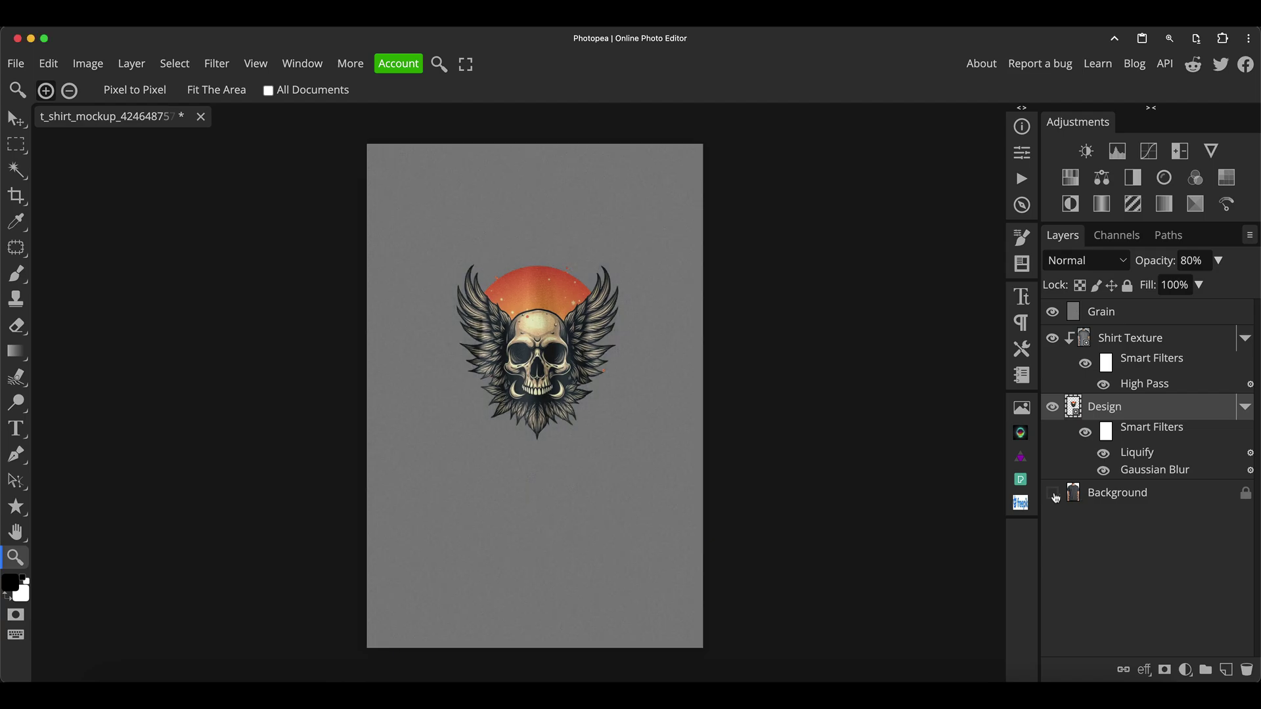
{"action": "left_click", "coordinate": [1053, 497]}
{"action": "left_click", "coordinate": [1053, 497]}
{"action": "left_click", "coordinate": [1054, 497]}
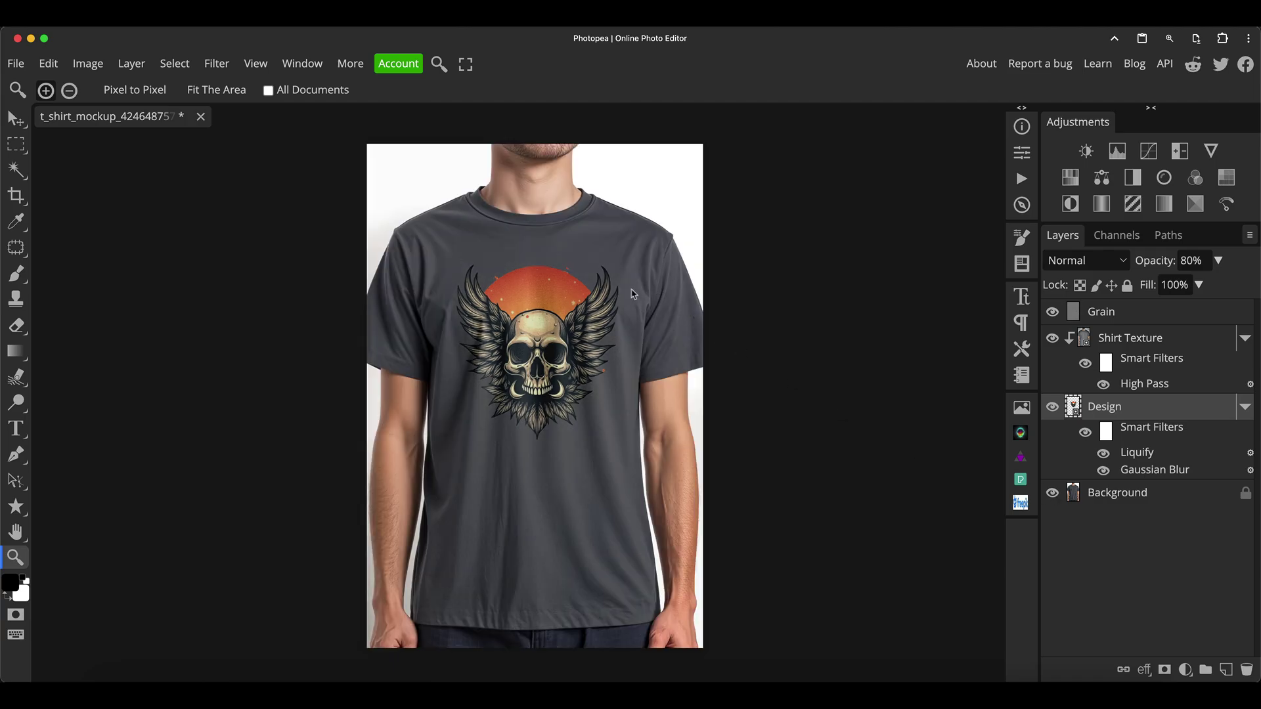
{"action": "left_click", "coordinate": [647, 320]}
{"action": "left_click_drag", "start_coordinate": [682, 312], "coordinate": [665, 390]}
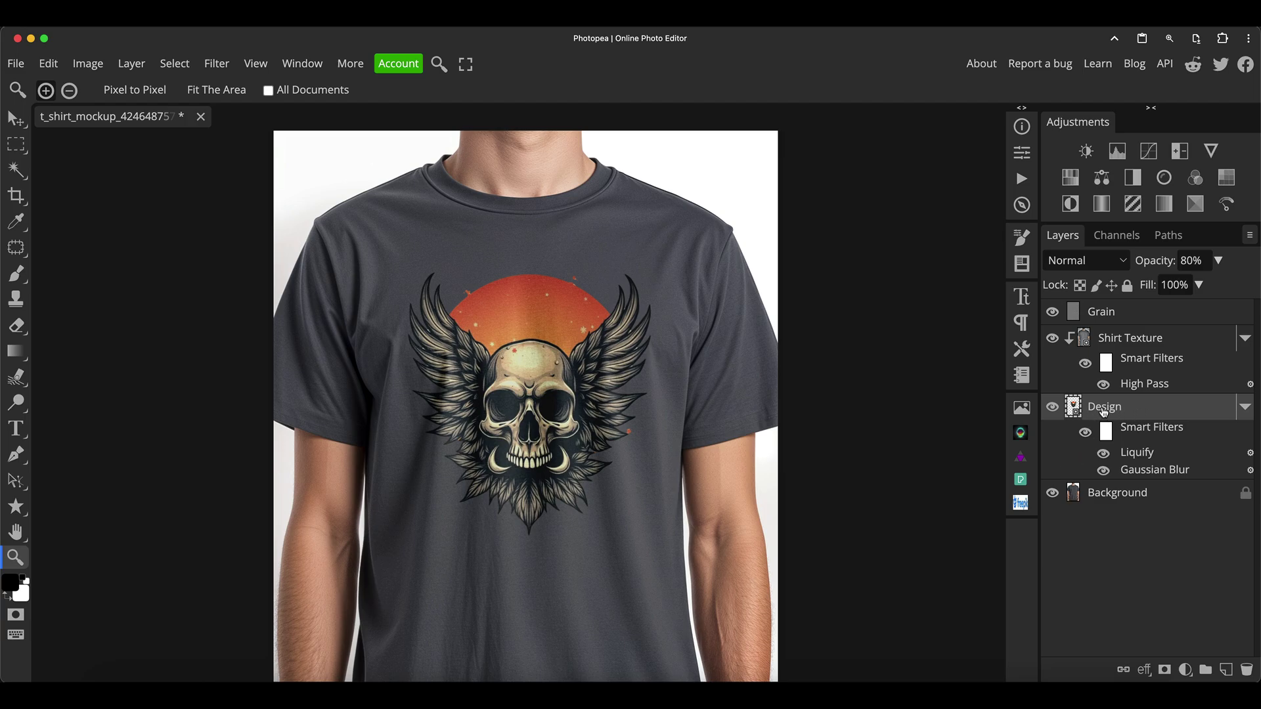
Step: Compare the print by toggling the Design, Shirt Texture and Grain layers on and off
{"action": "left_click", "coordinate": [1053, 408]}
{"action": "left_click", "coordinate": [1053, 409]}
{"action": "left_click", "coordinate": [1053, 340]}
{"action": "left_click", "coordinate": [1053, 340]}
{"action": "left_click", "coordinate": [1053, 339]}
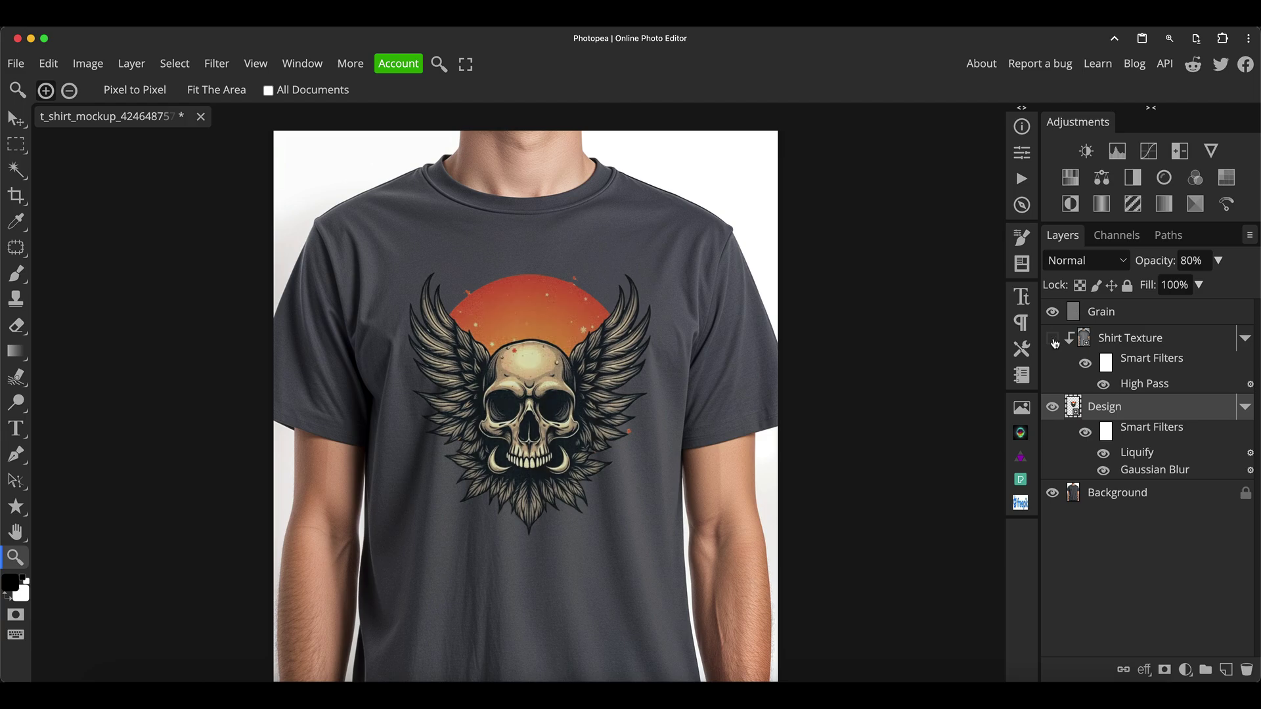
{"action": "left_click", "coordinate": [1053, 339]}
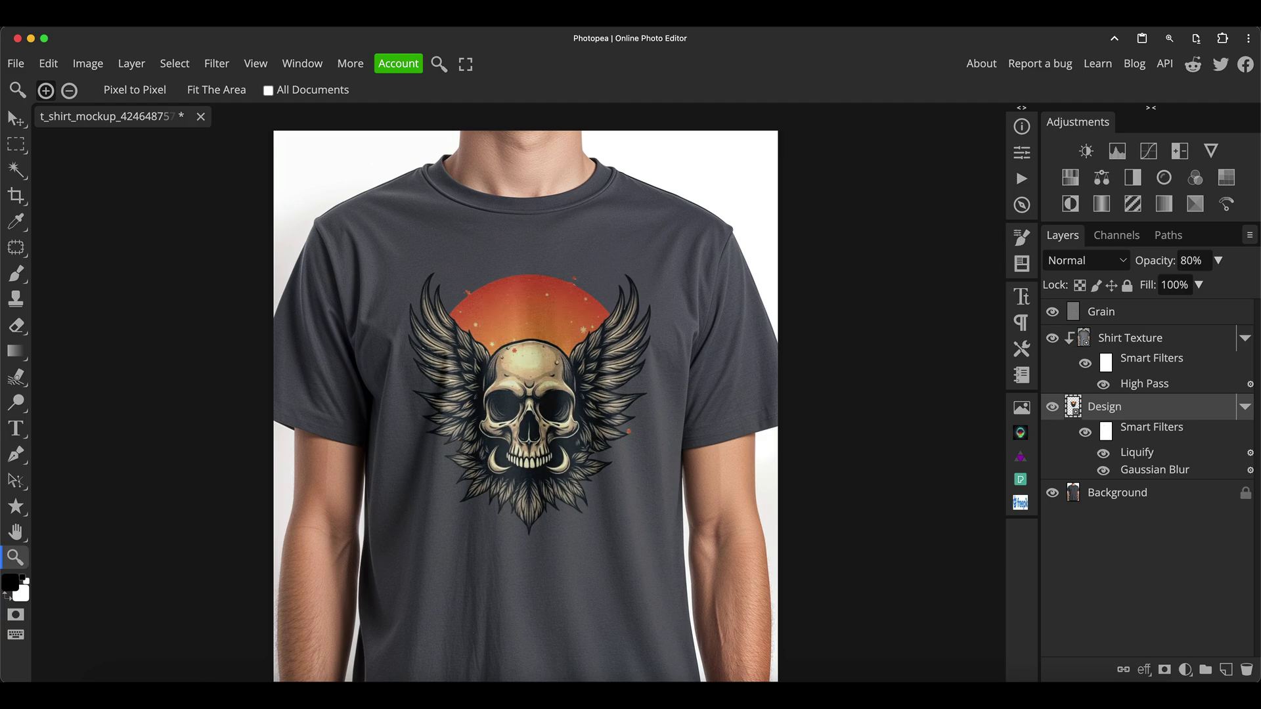
{"action": "left_click", "coordinate": [1053, 339]}
{"action": "left_click", "coordinate": [1053, 339]}
{"action": "left_click", "coordinate": [1053, 339]}
{"action": "left_click", "coordinate": [1053, 339]}
{"action": "left_click", "coordinate": [1053, 339]}
{"action": "left_click", "coordinate": [1053, 339]}
{"action": "left_click", "coordinate": [1053, 313]}
{"action": "left_click", "coordinate": [1053, 313]}
Step: Inside the Design smart object, show the knight-on-dog painting and hide the skull layer
{"action": "double_click", "coordinate": [1073, 407]}
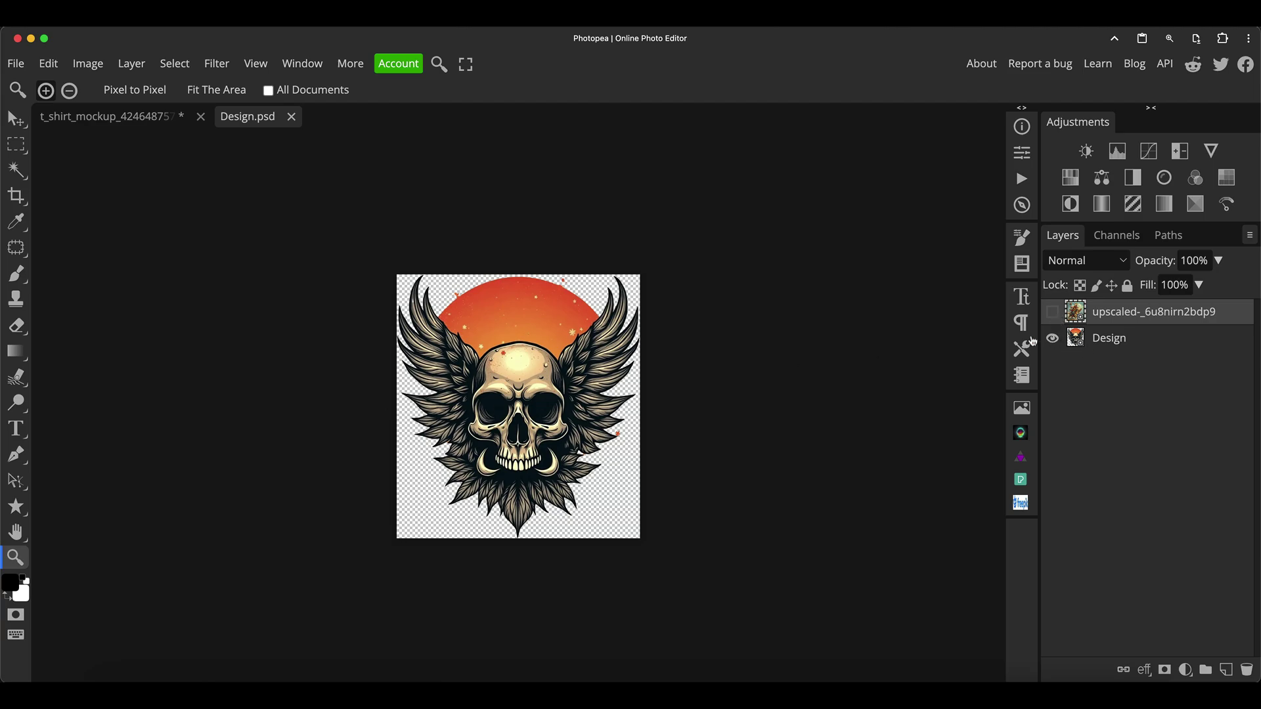
{"action": "left_click", "coordinate": [1053, 314]}
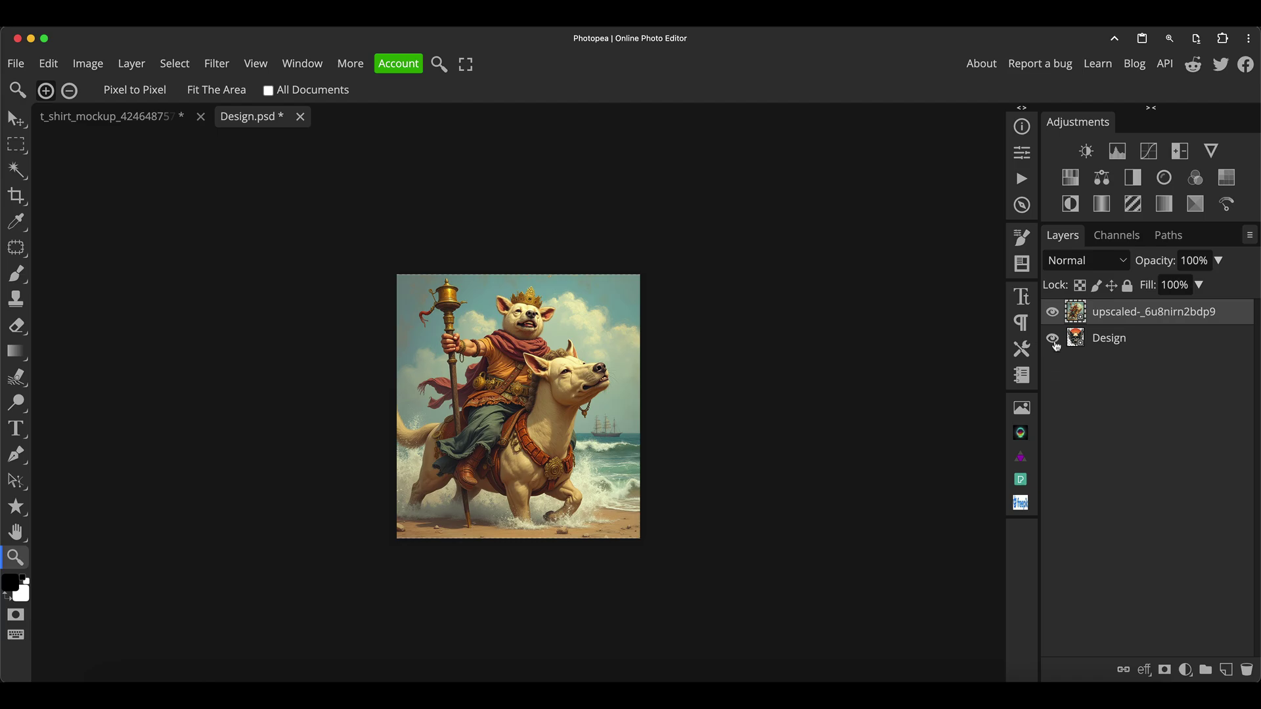
{"action": "left_click", "coordinate": [1053, 338]}
Step: Save the edited smart object back into the mockup
{"action": "key", "text": "ctrl+s"}
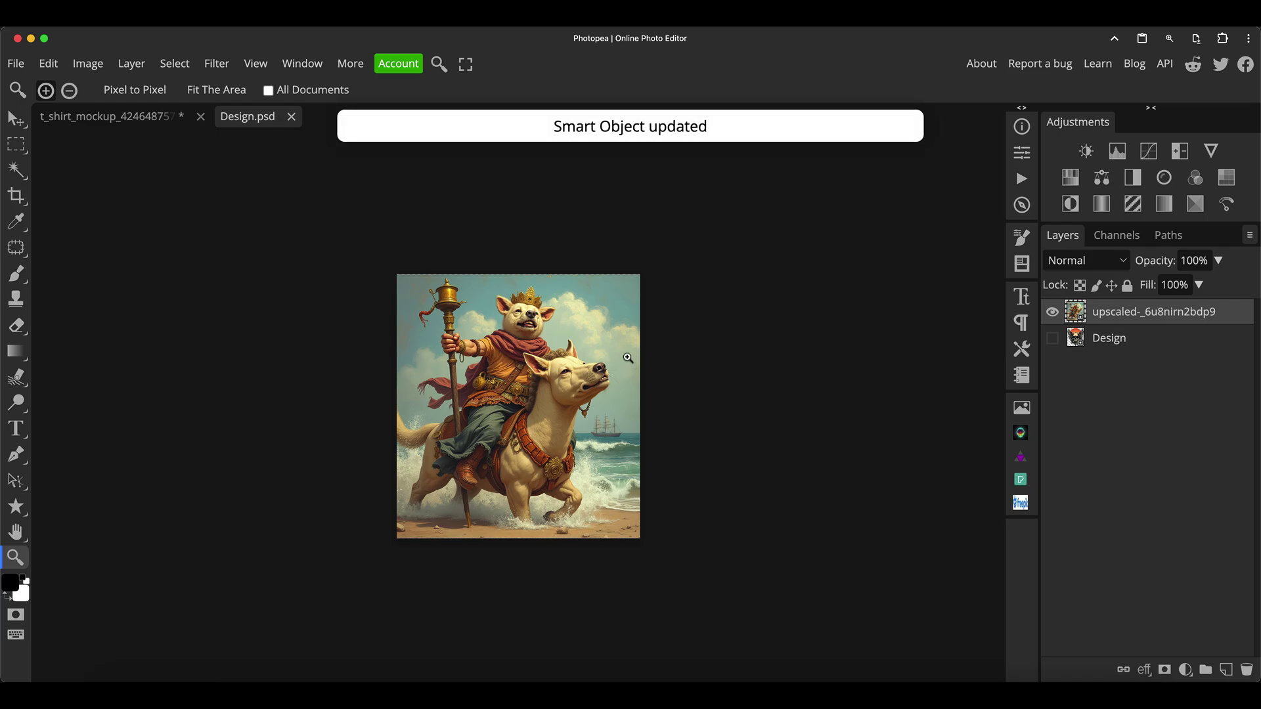
{"action": "left_click", "coordinate": [16, 63]}
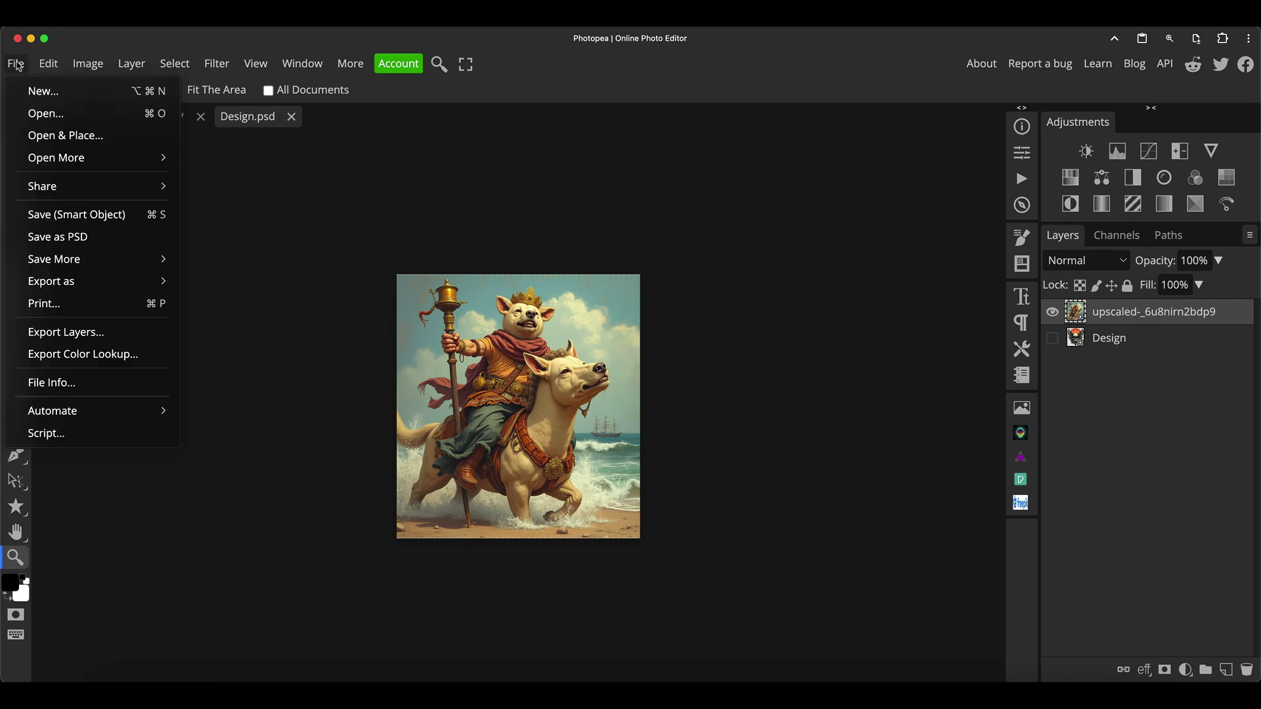
{"action": "left_click", "coordinate": [119, 219]}
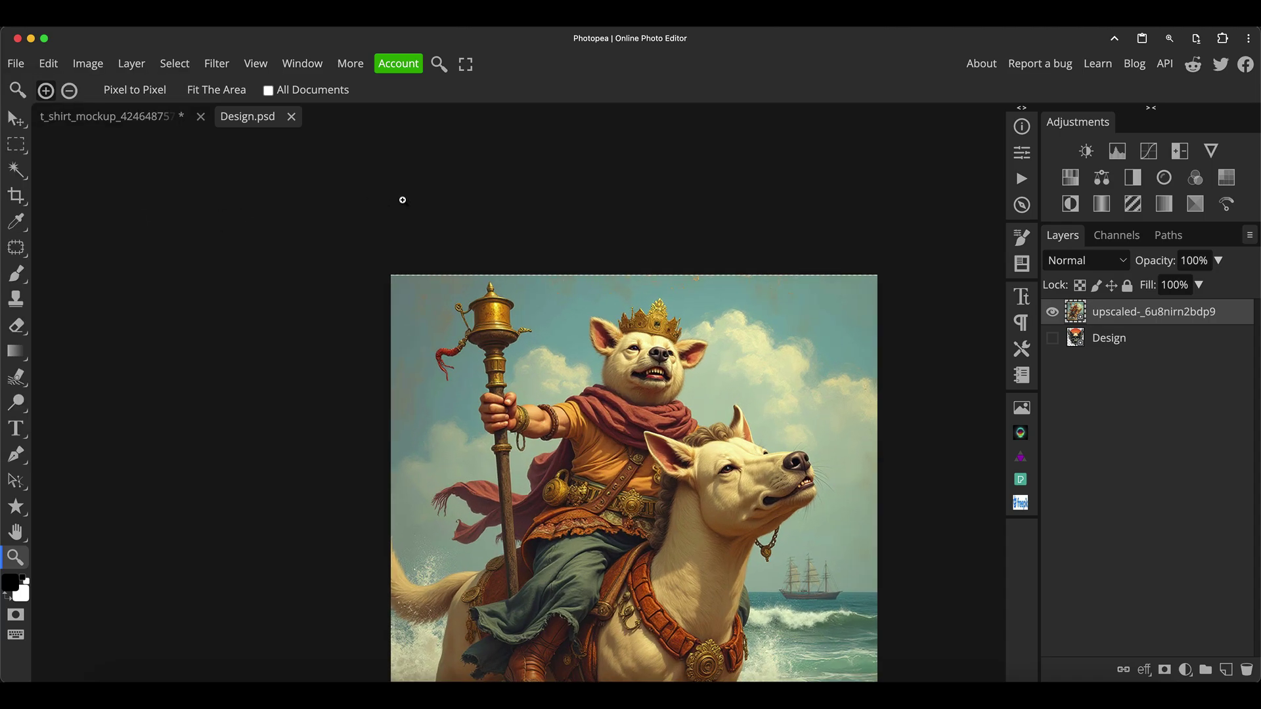
Step: Close Design.psd and compare the Liquify and Gaussian Blur smart filters, leaving both on
{"action": "left_click", "coordinate": [291, 119]}
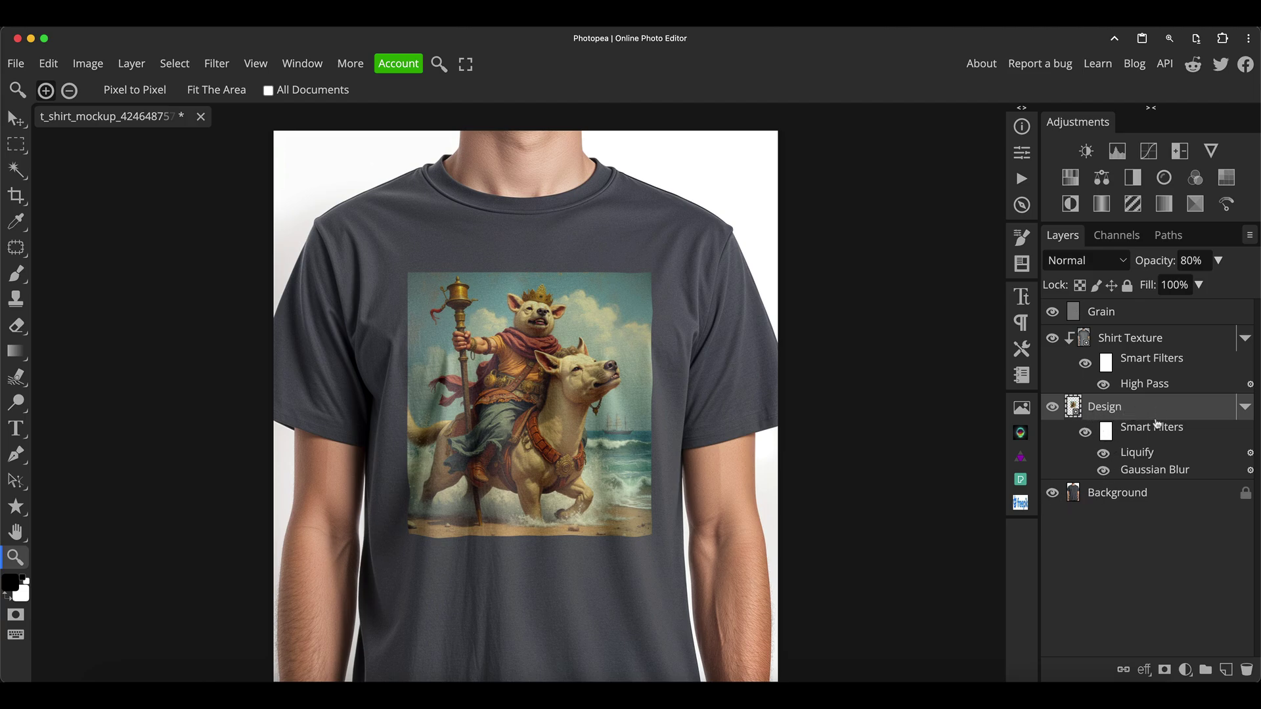
{"action": "left_click", "coordinate": [1104, 454]}
{"action": "left_click", "coordinate": [1106, 458]}
{"action": "left_click", "coordinate": [1104, 454]}
{"action": "left_click", "coordinate": [1105, 454]}
{"action": "left_click", "coordinate": [1104, 471]}
{"action": "left_click", "coordinate": [1104, 471]}
{"action": "left_click", "coordinate": [1104, 471]}
{"action": "left_click", "coordinate": [1105, 472]}
Step: Set the Design layer's opacity to 100%
{"action": "left_click", "coordinate": [1160, 259]}
{"action": "type", "text": "100"}
{"action": "key", "text": "Return"}
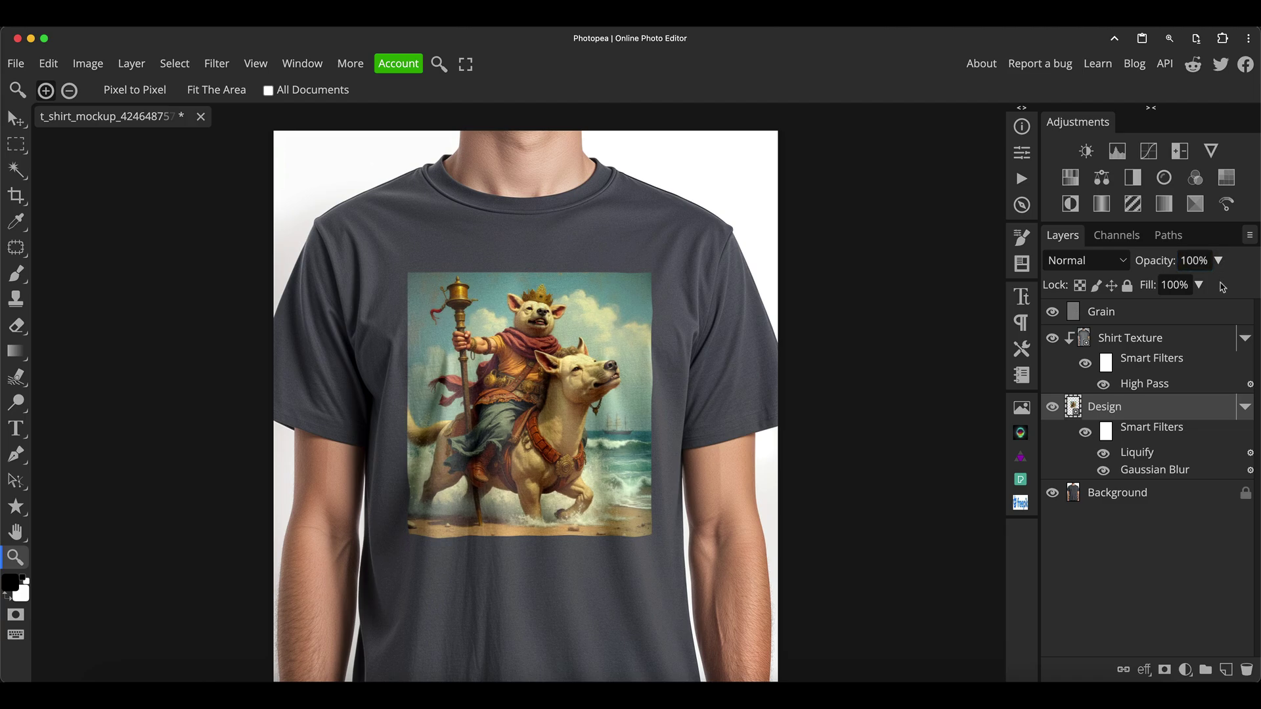
Step: Scrub the Design layer's opacity down from 100% to 80%
{"action": "mouse_move", "coordinate": [1154, 258]}
{"action": "left_mouse_down"}
{"action": "mouse_move", "coordinate": [1113, 281]}
{"action": "mouse_move", "coordinate": [1143, 278]}
{"action": "left_mouse_up"}
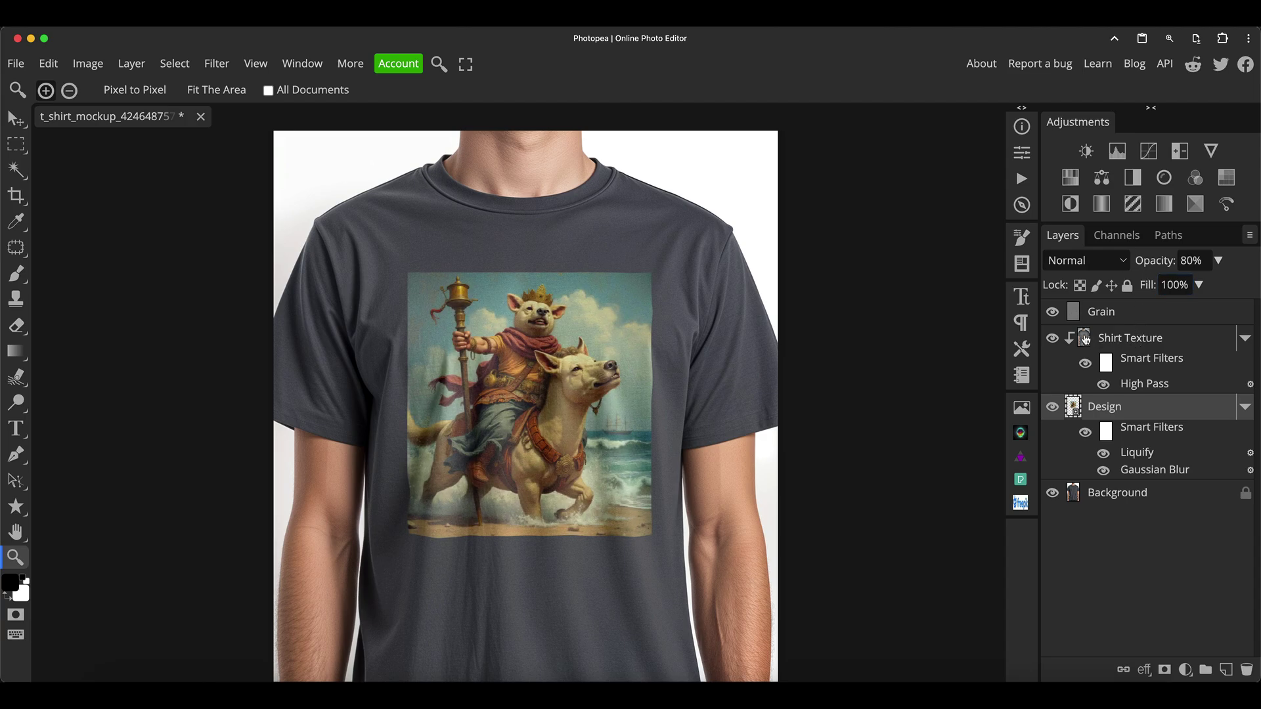
Step: Reopen Shirt Texture's High Pass filter and reduce its Radius to 3.9 px
{"action": "double_click", "coordinate": [1143, 385]}
{"action": "left_click_drag", "start_coordinate": [289, 196], "coordinate": [826, 182]}
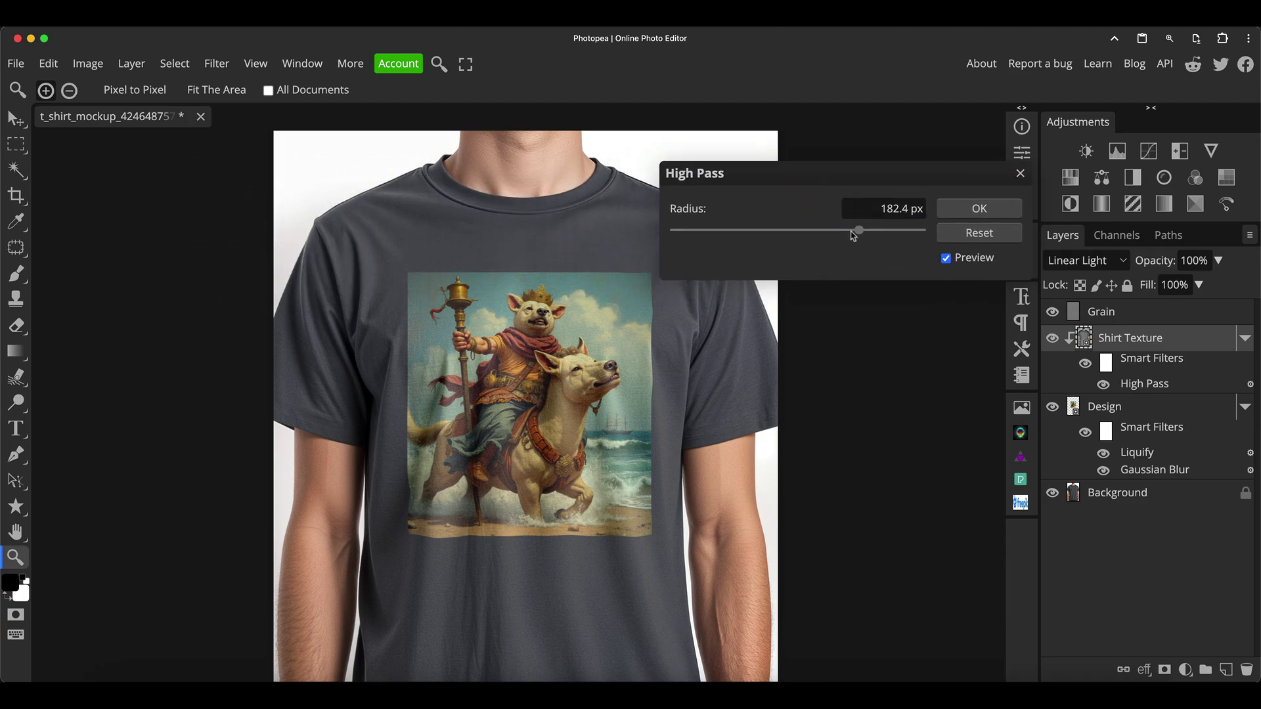
{"action": "left_click_drag", "start_coordinate": [857, 230], "coordinate": [743, 234]}
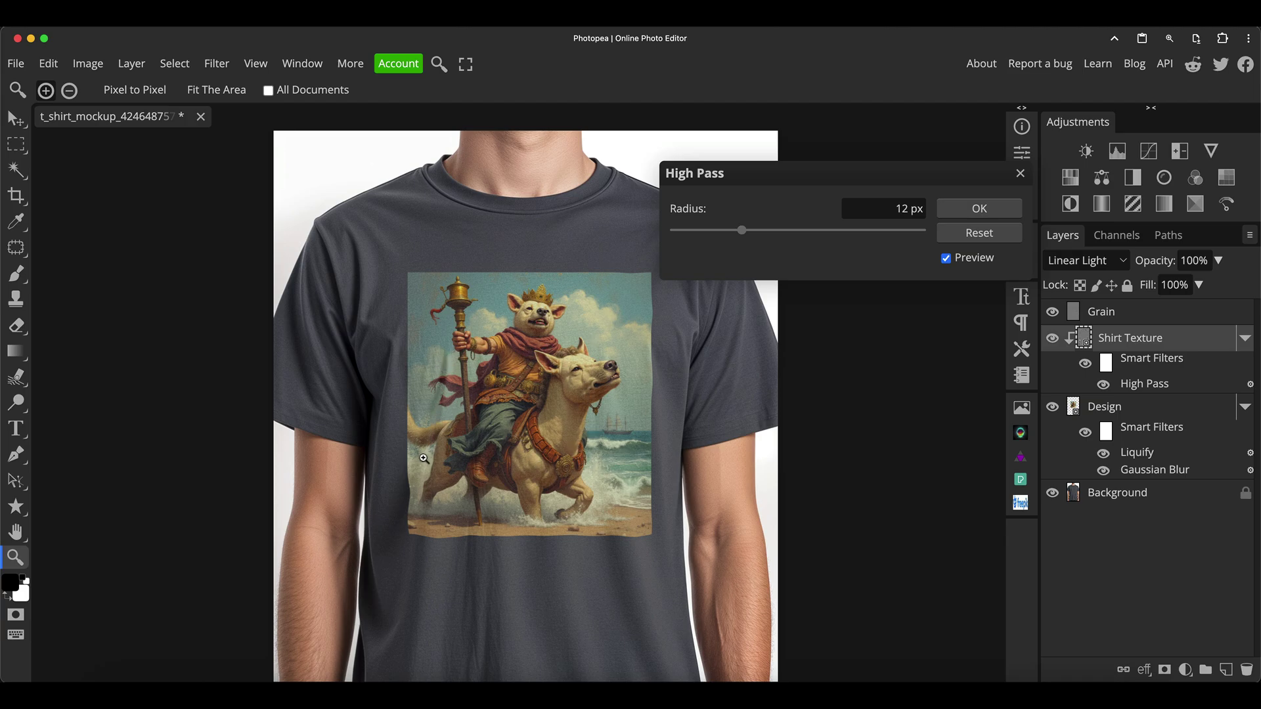
{"action": "left_click_drag", "start_coordinate": [742, 221], "coordinate": [839, 242]}
{"action": "left_click", "coordinate": [980, 209]}
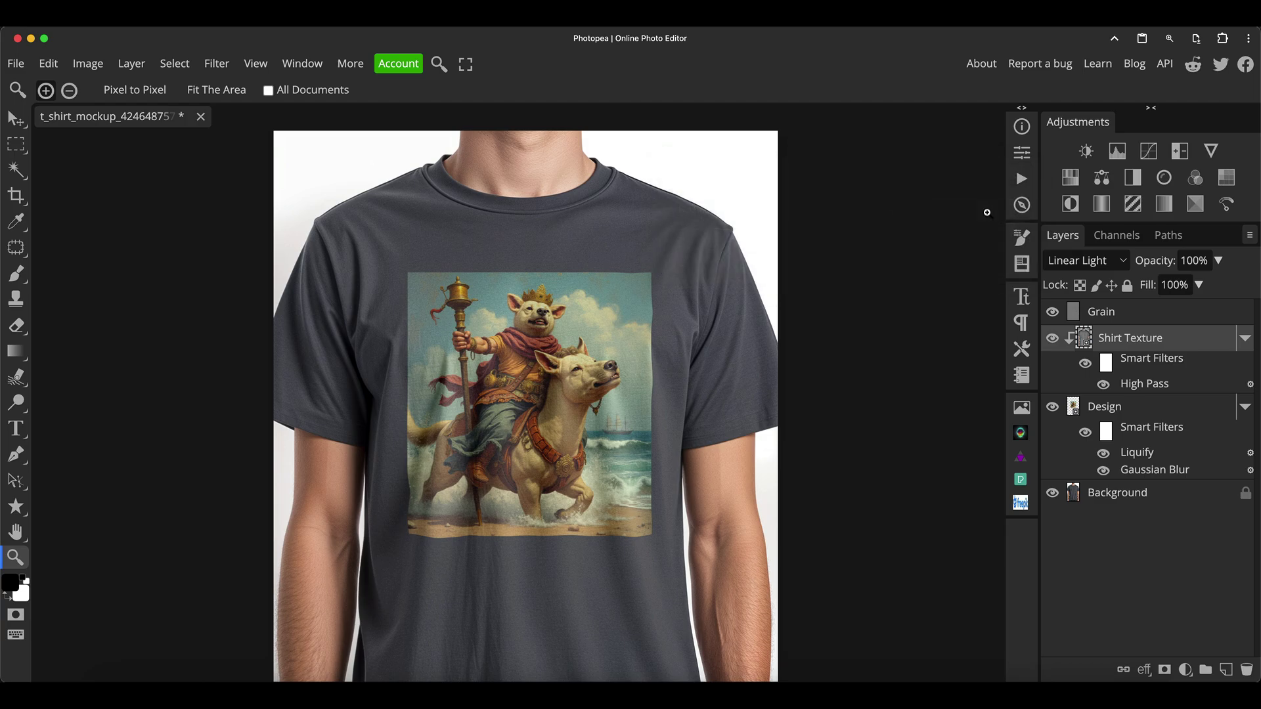